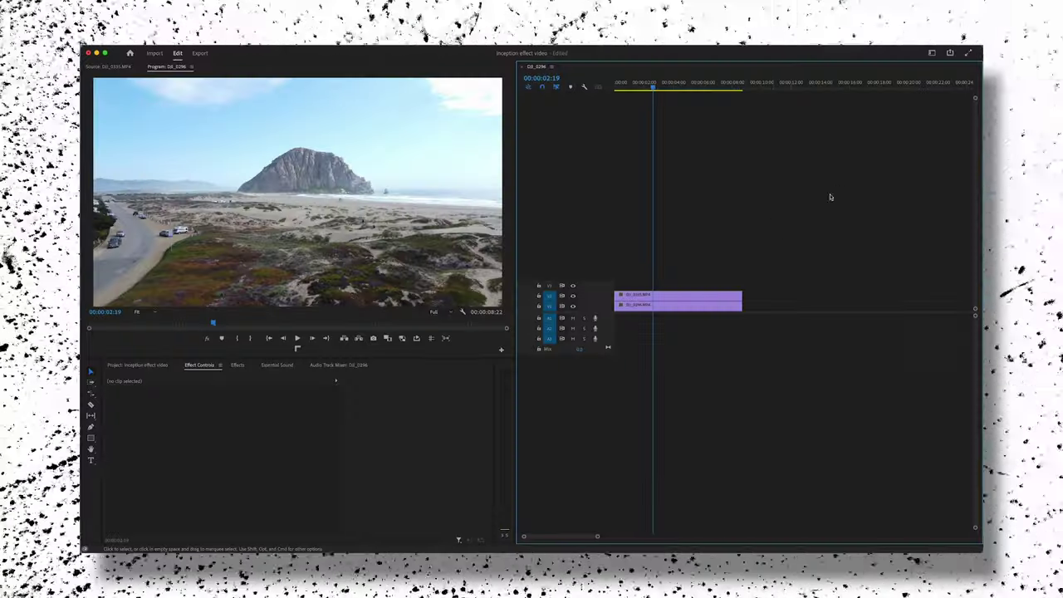
Step: Rotate the upper clip DJI_0335.MP4 by 180° and raise it in the frame to a vertical position of 285
left_click_drag(757, 249, 618, 300)
left_click(707, 286)
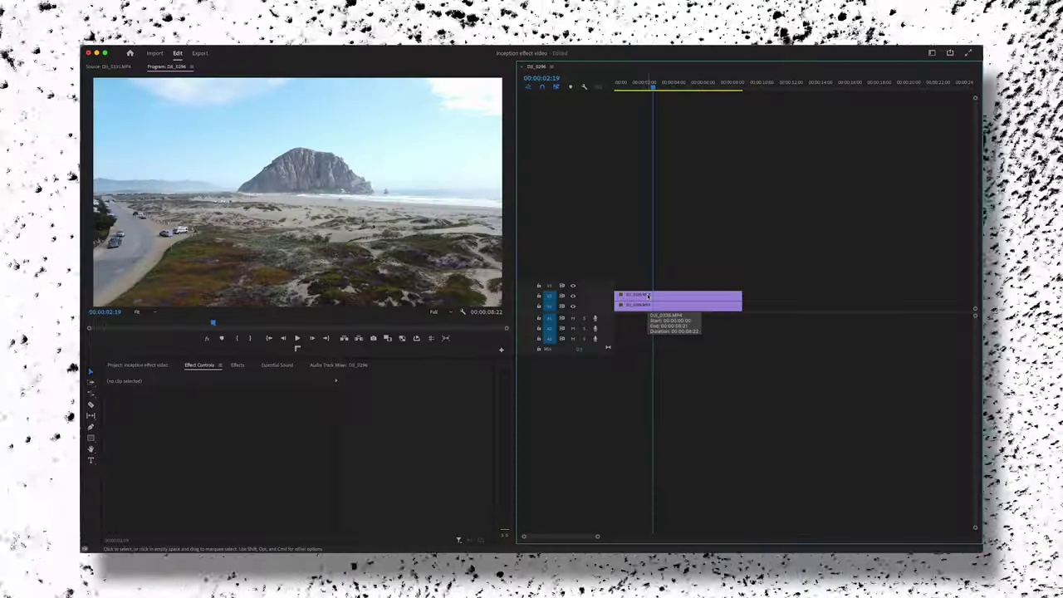
left_click(648, 294)
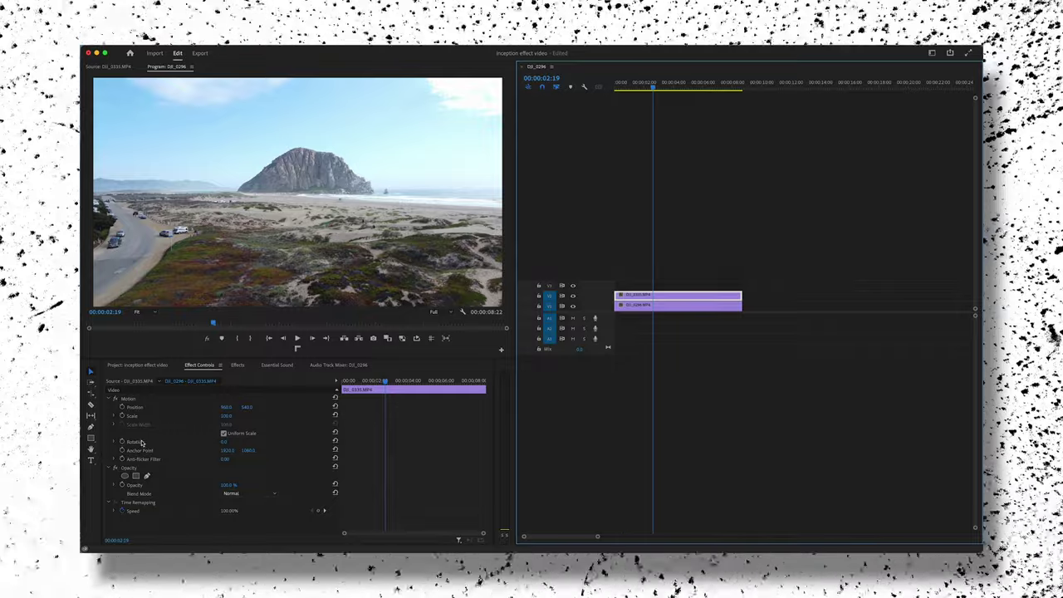
left_click(225, 442)
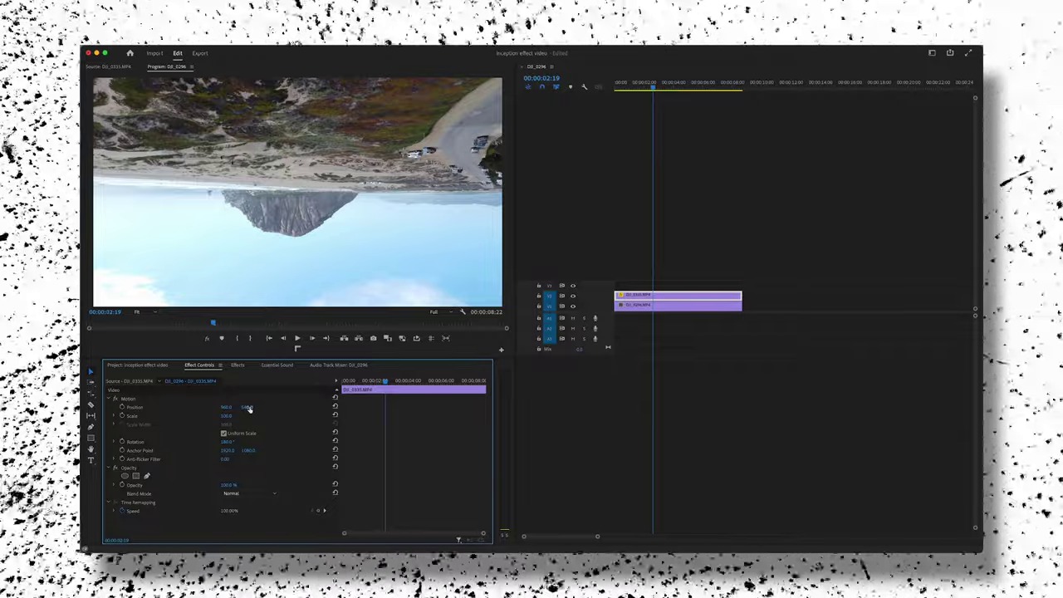
left_click_drag(247, 407, 203, 407)
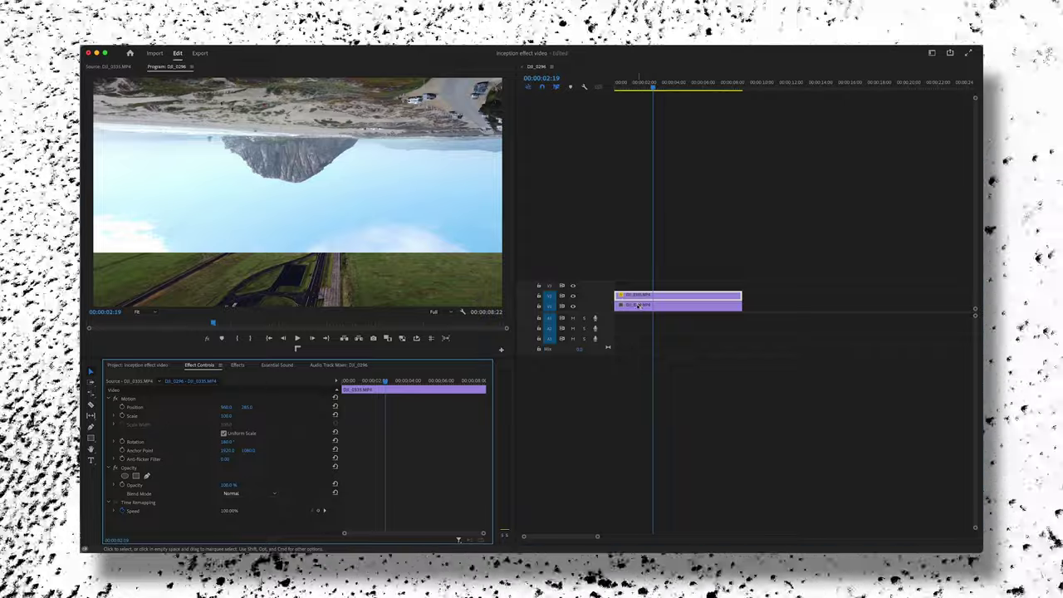
Step: Shift the lower clip DJI_0296.MP4 down in the frame so its horizon sits nearer the bottom of the picture
left_click(637, 305)
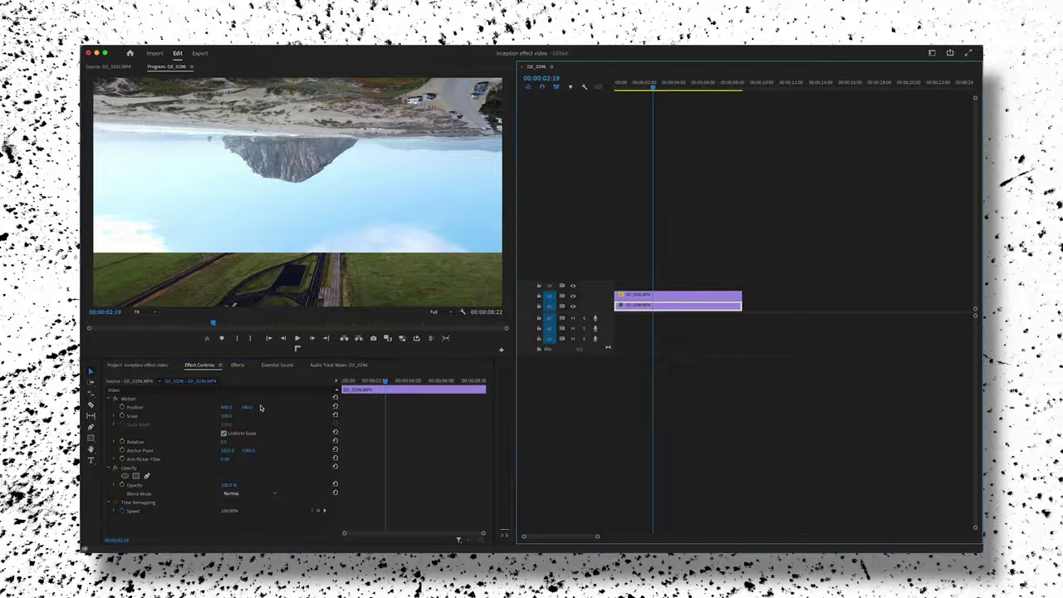
left_click(244, 408)
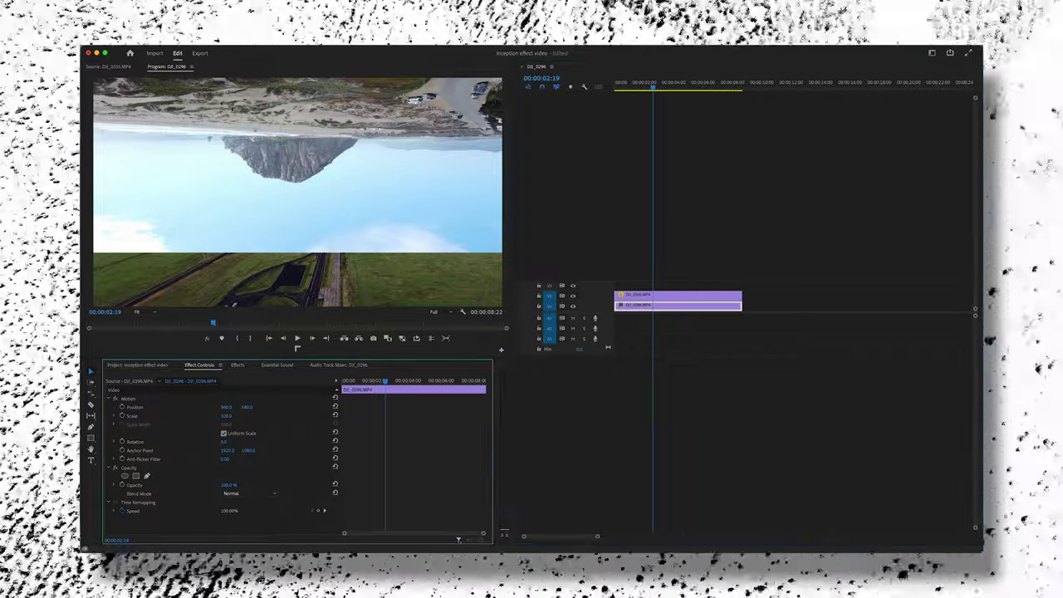
left_click_drag(245, 408, 349, 407)
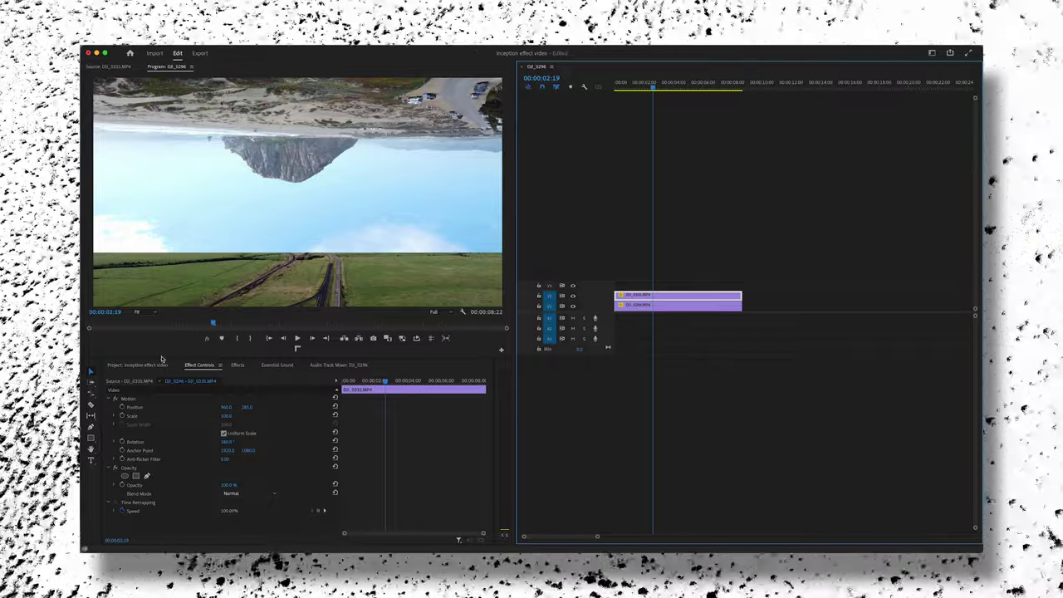
Step: Draw a closed pen mask on the flipped clip's opacity, tracing the sky below the rock and enclosing everything beneath it beyond the frame edges
left_click(140, 313)
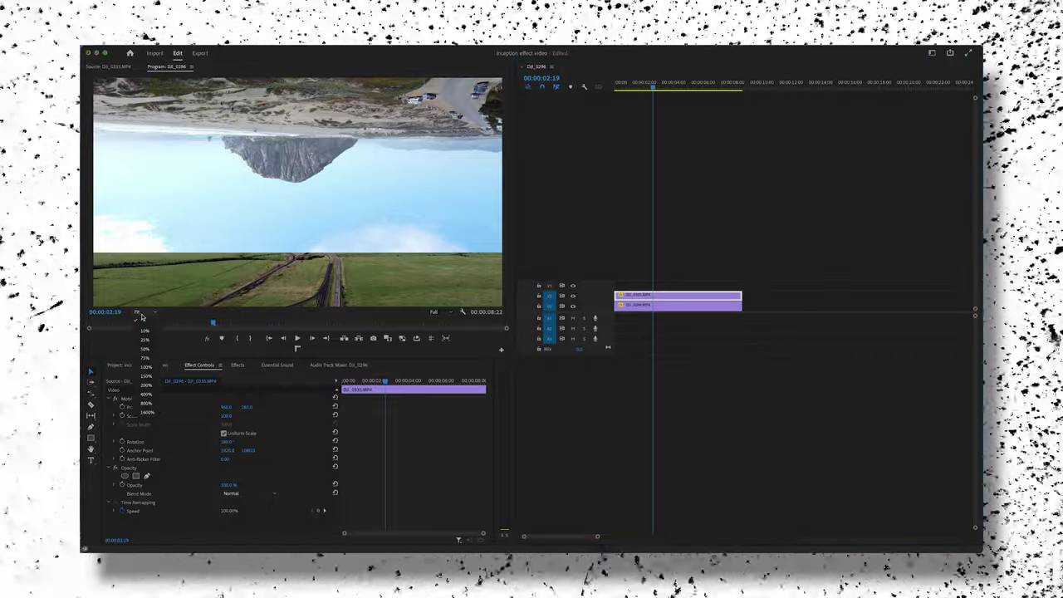
left_click(153, 340)
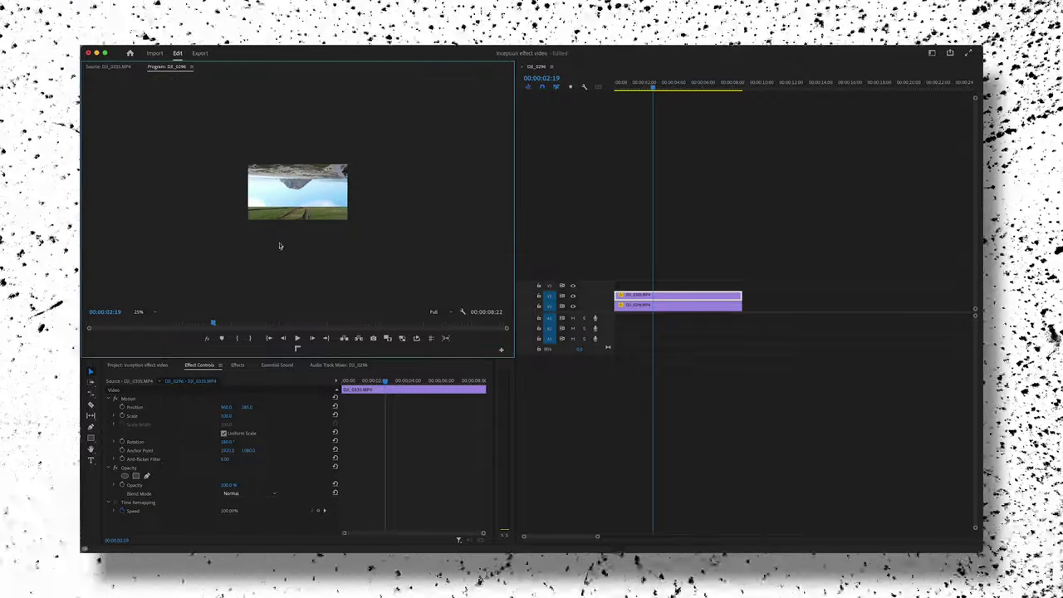
left_click(141, 313)
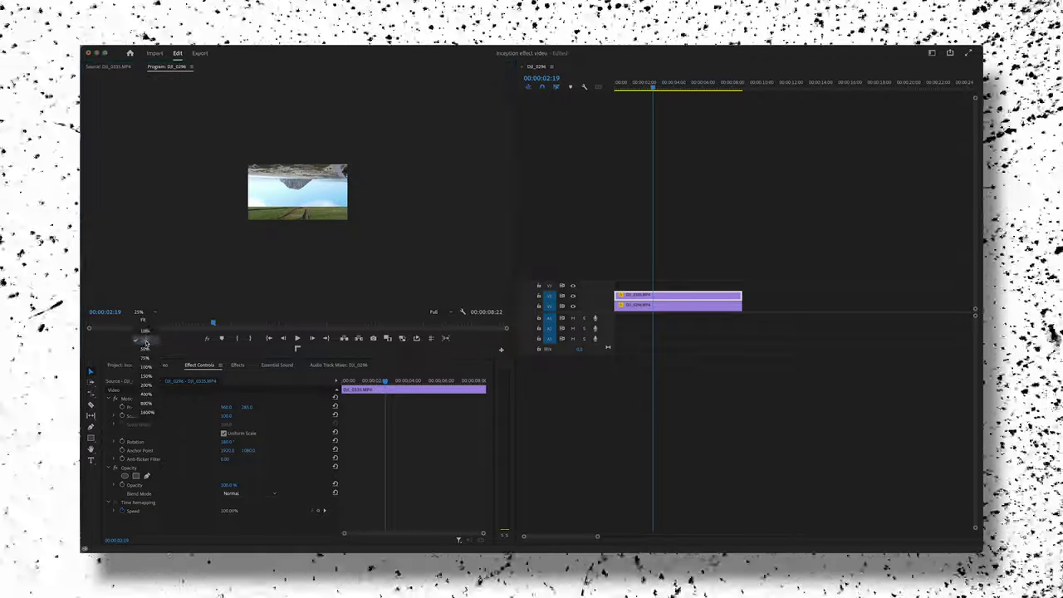
left_click(149, 348)
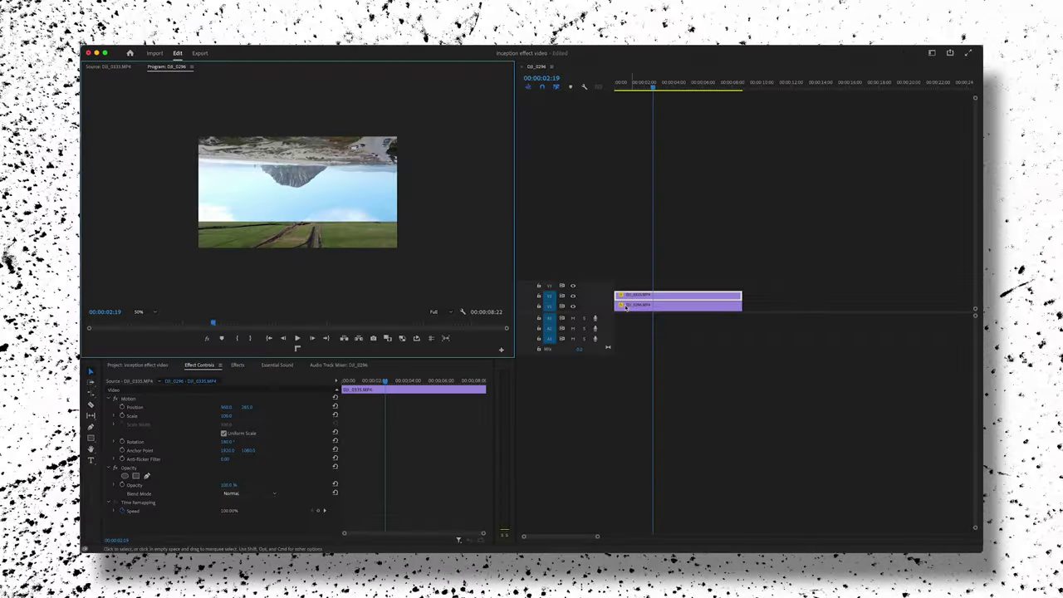
left_click(137, 475)
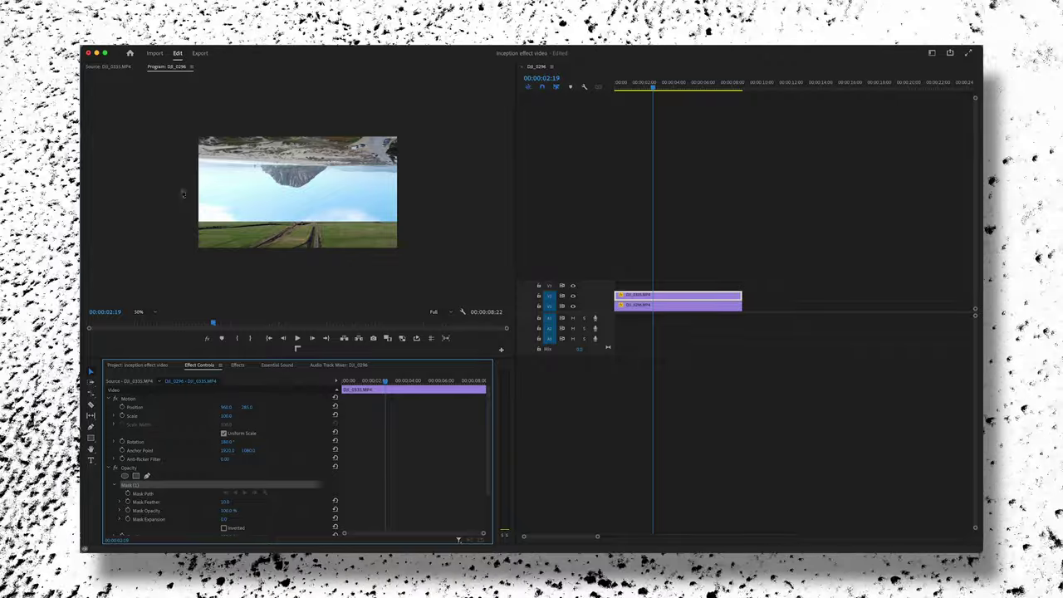
left_click(179, 190)
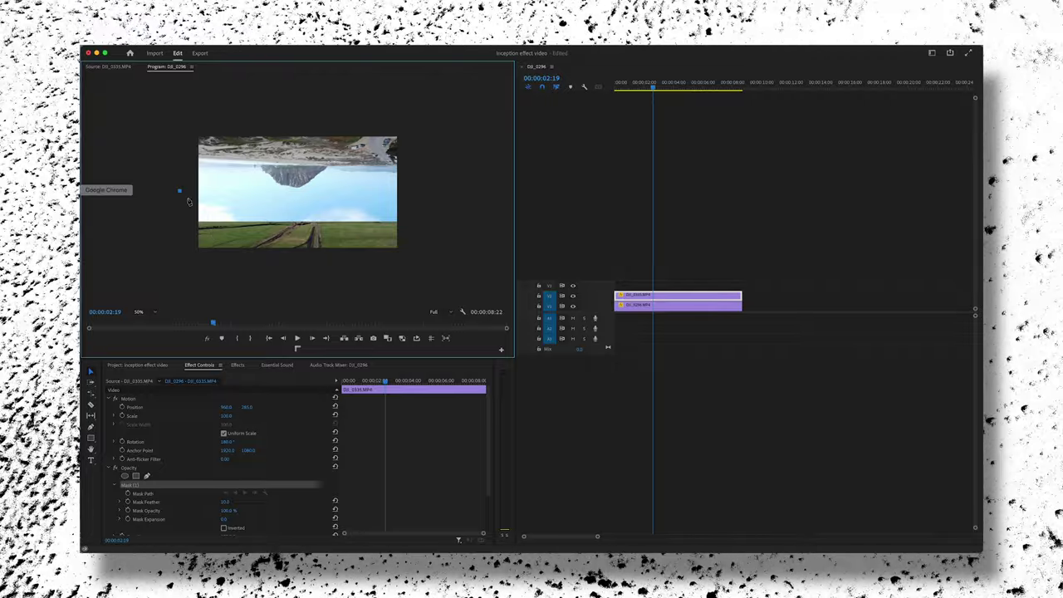
left_click(221, 191)
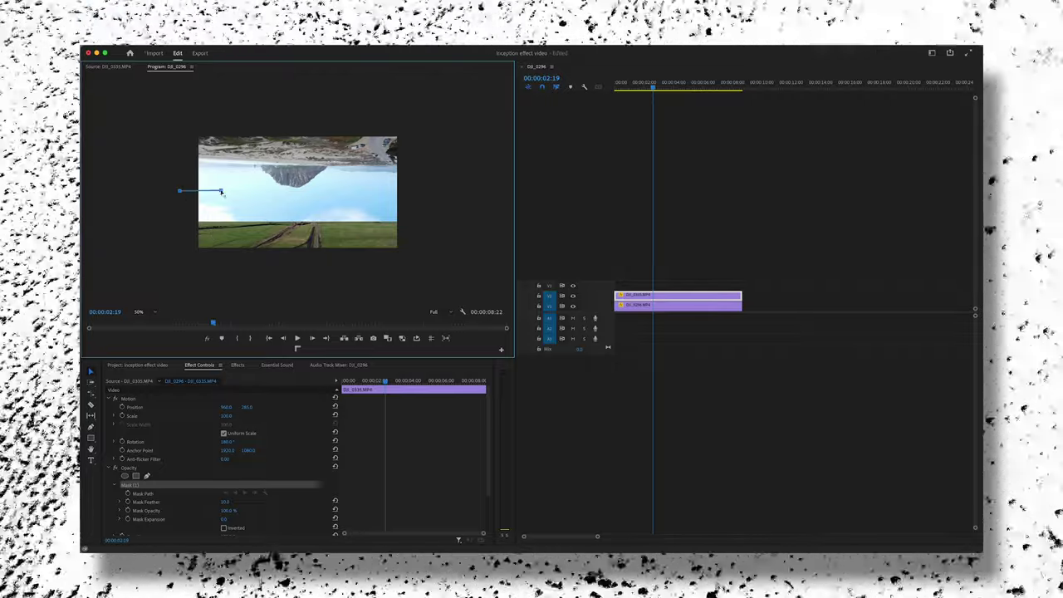
left_click(254, 194)
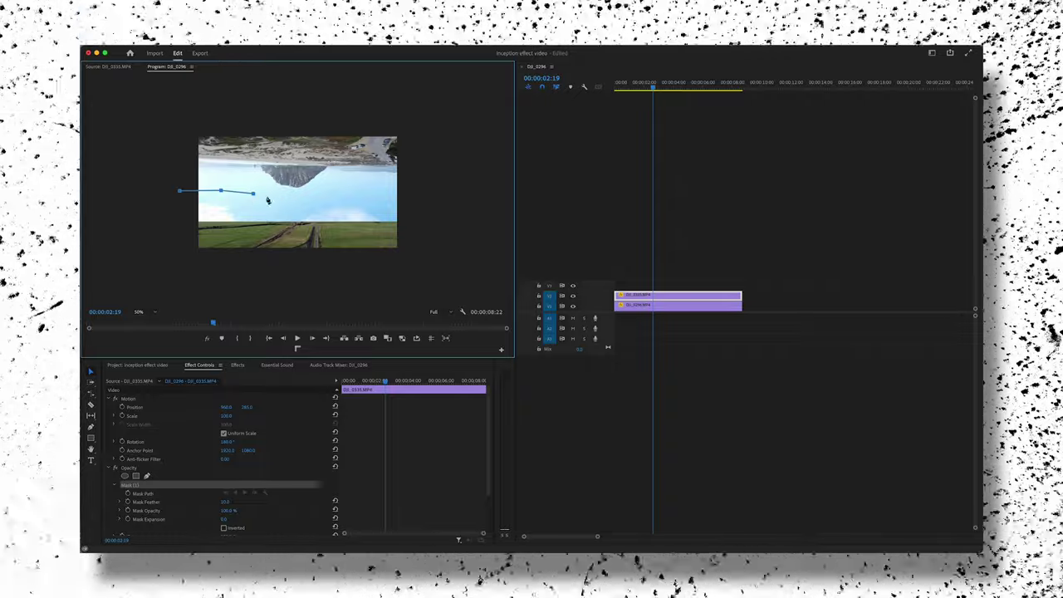
left_click(294, 202)
left_click(329, 194)
left_click(399, 200)
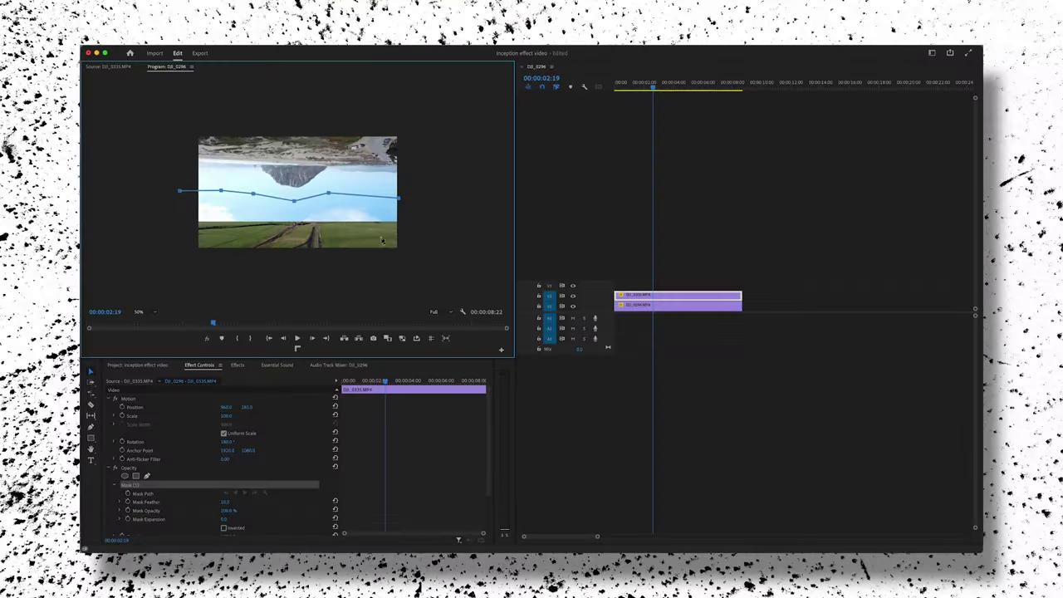
left_click(420, 244)
left_click(406, 258)
left_click(161, 268)
left_click(177, 223)
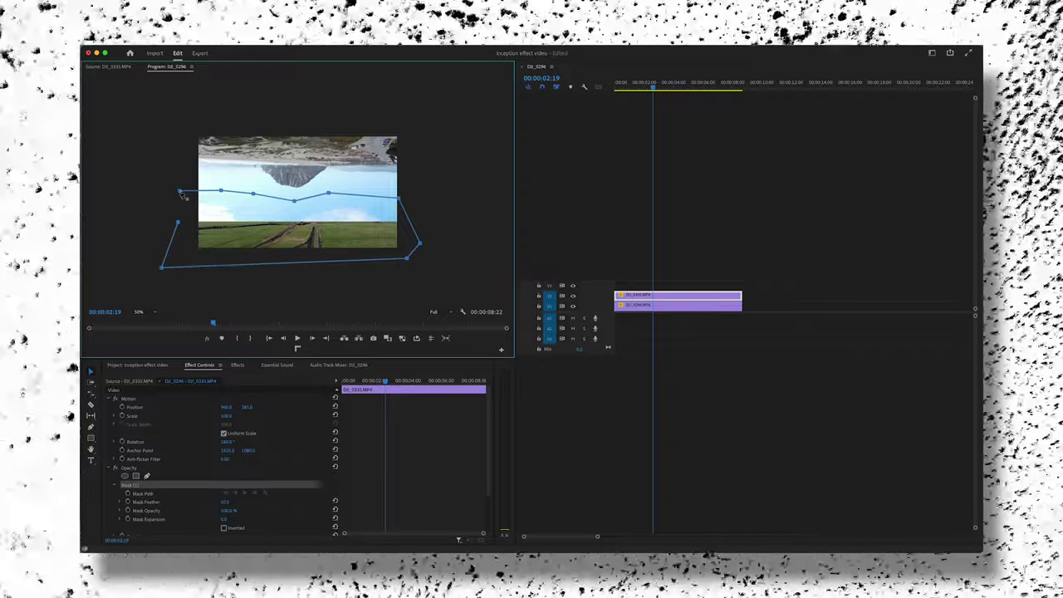
left_click(181, 193)
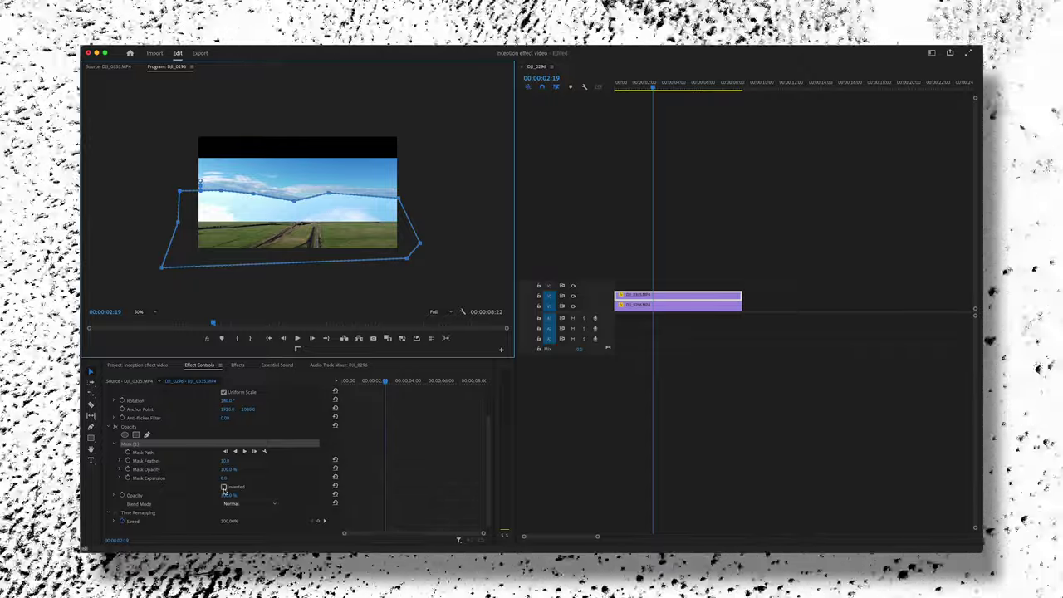
Step: Invert the opacity mask on the flipped clip so the lower clip shows through the drawn area
left_click(223, 487)
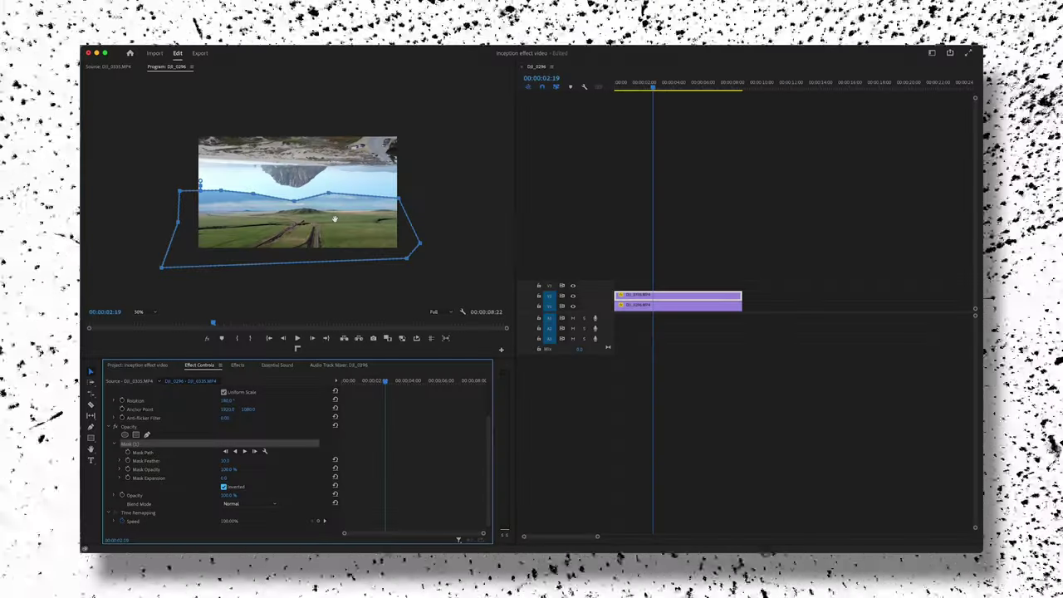
left_click(677, 274)
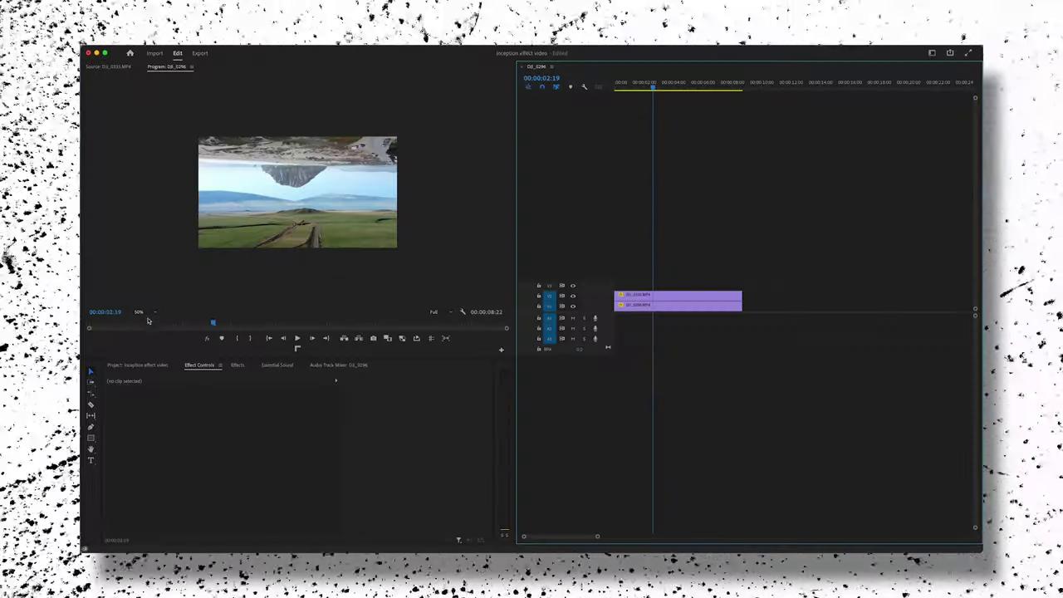
left_click(141, 312)
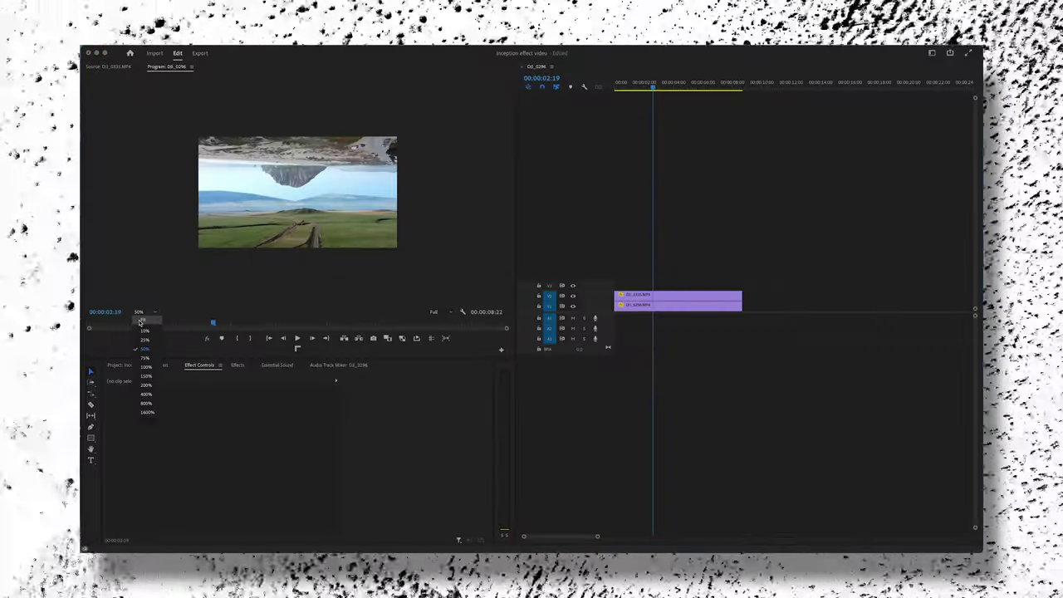
left_click(143, 320)
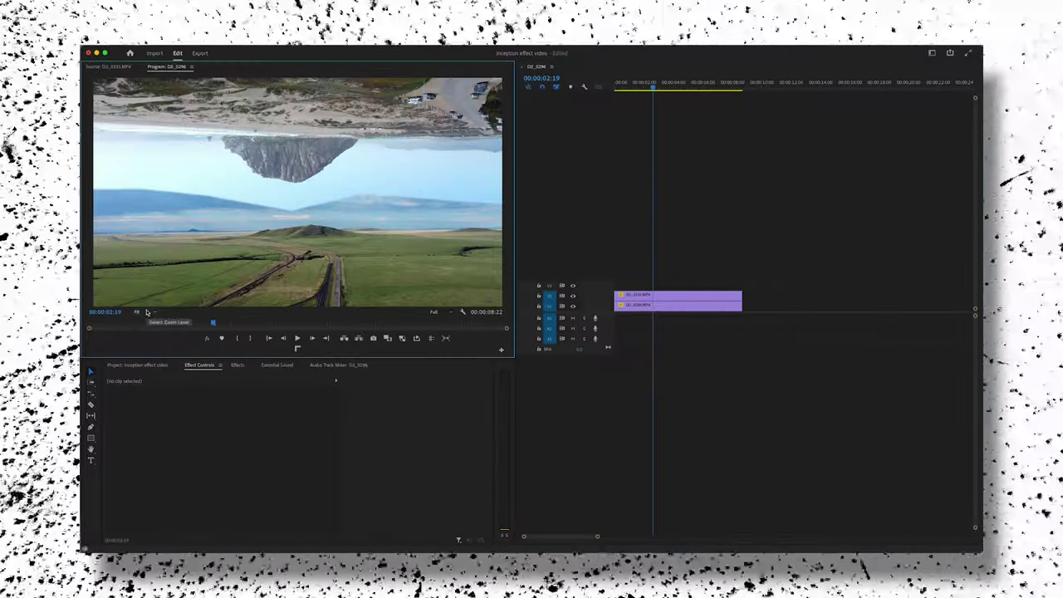
Step: Set the mask feather of the flipped upper clip to 0
left_click(654, 295)
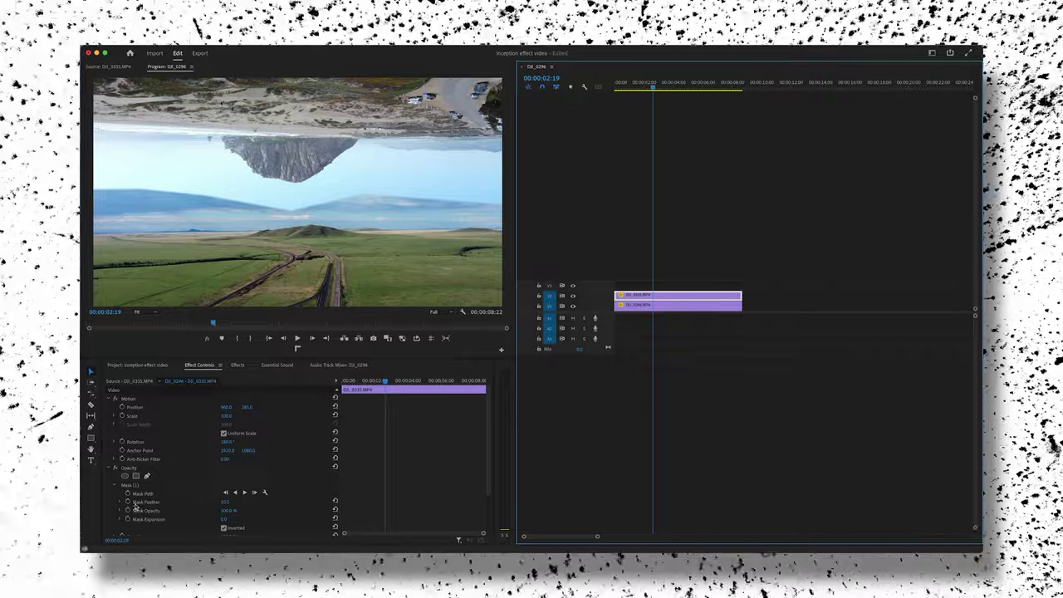
left_click(223, 502)
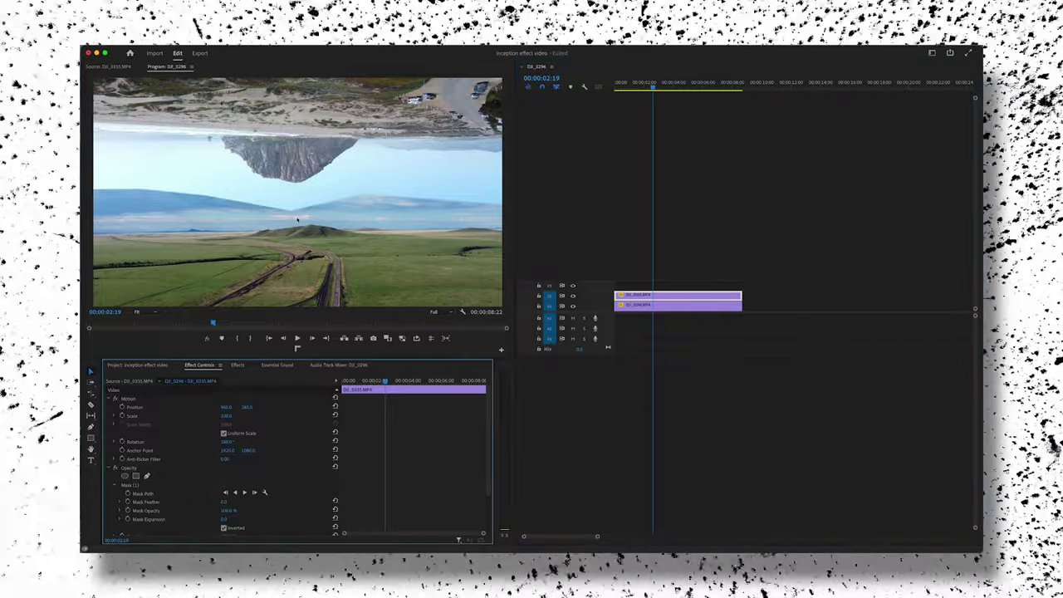